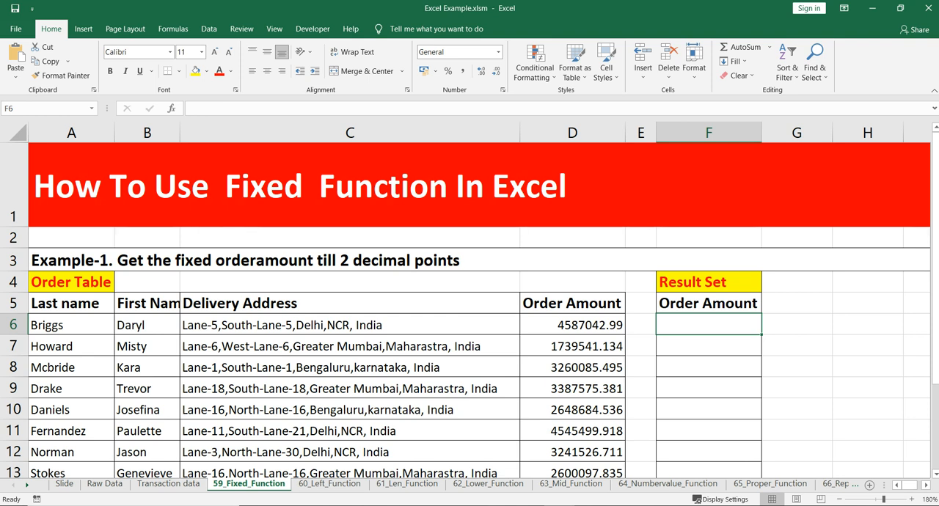
Examine the example heading and the Order Amount values in D6:D16 of the order table.
scroll(470, 308, "down", 1)
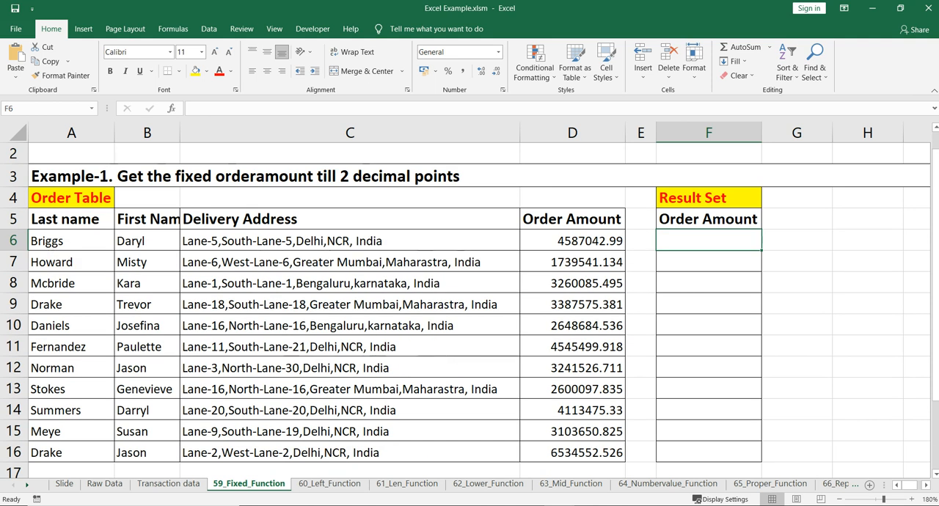
left_click(349, 176)
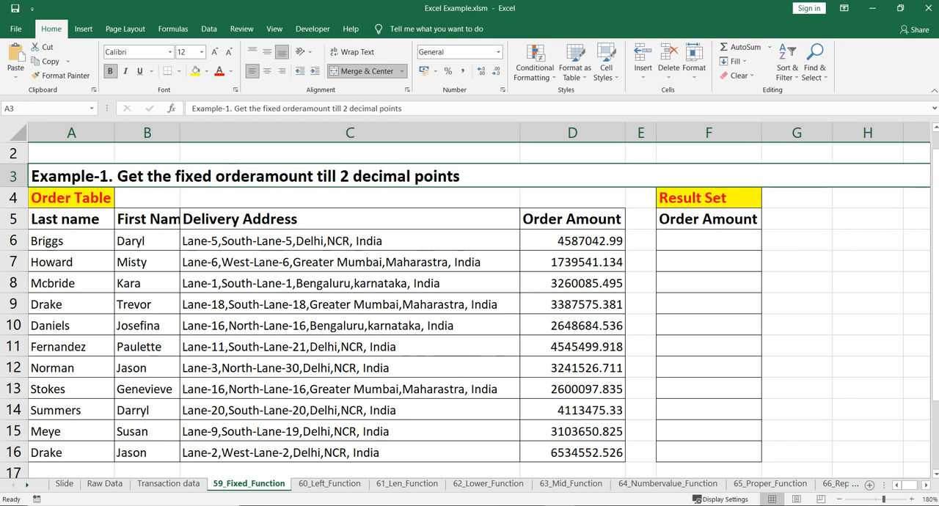
left_click(573, 305)
key("Up")
key("Up")
key("Up")
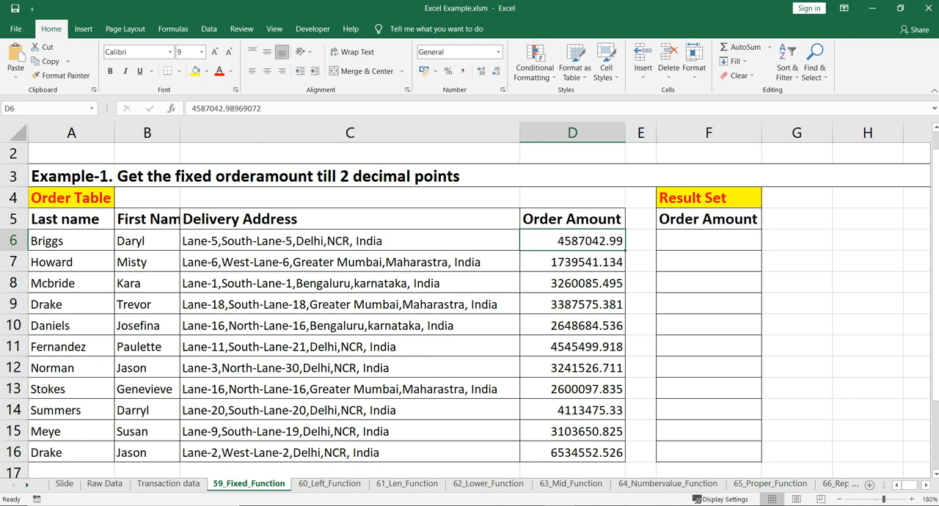
key("shift+Down")
key("shift+Down")
key("shift+Down")
key("shift+Down")
key("shift+Down")
key("shift+Down")
key("shift+Down")
key("shift+Down")
key("shift+Down")
key("shift+Down")
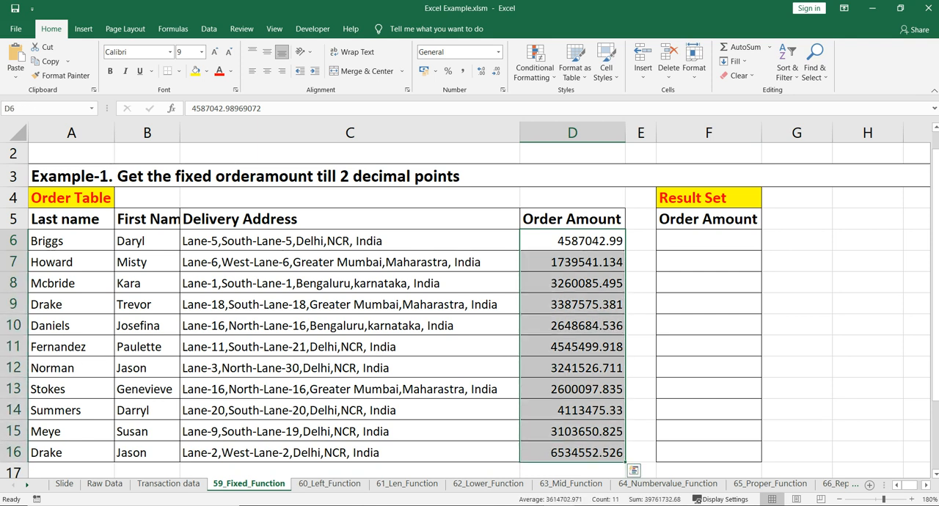
left_click(573, 283)
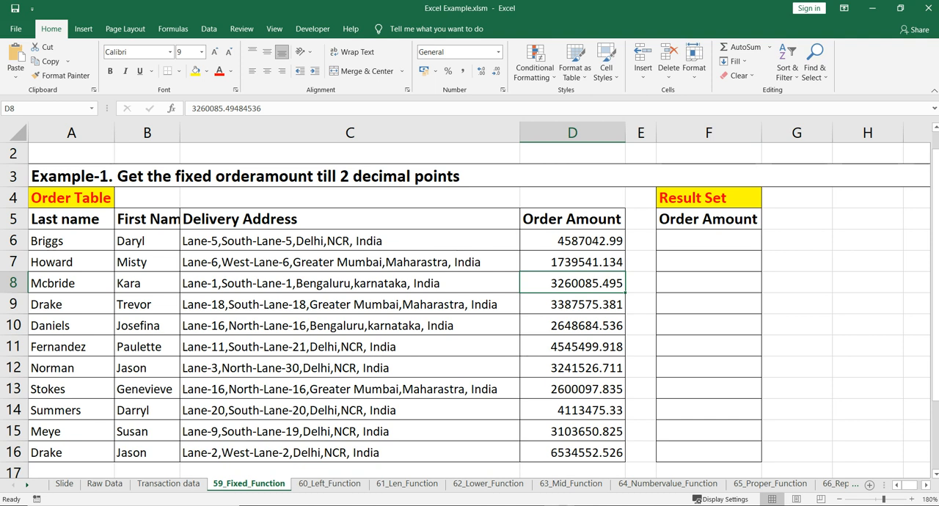
Paste the first order amount from D6 as a value only into H5 and apply Comma Style to it.
left_click(797, 219)
left_click(869, 219)
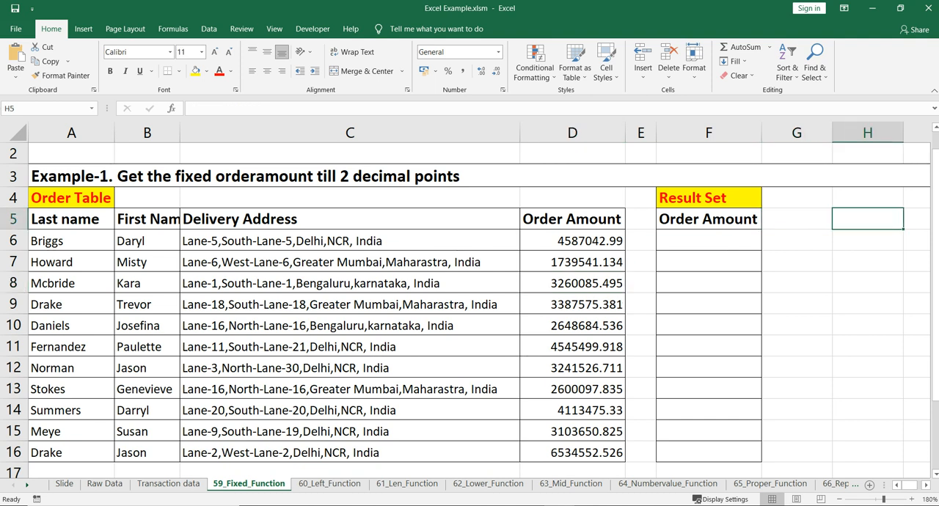
left_click(573, 241)
key("ctrl+c")
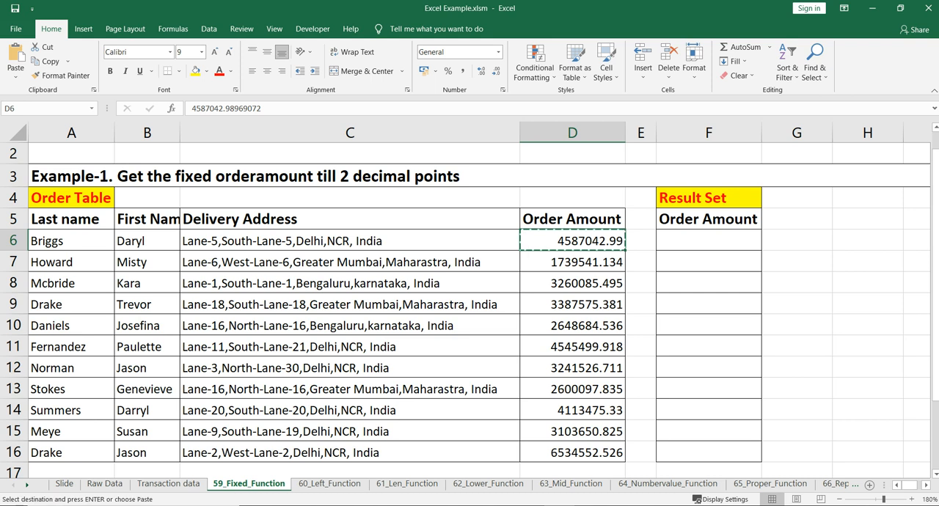
left_click(851, 220)
right_click(851, 221)
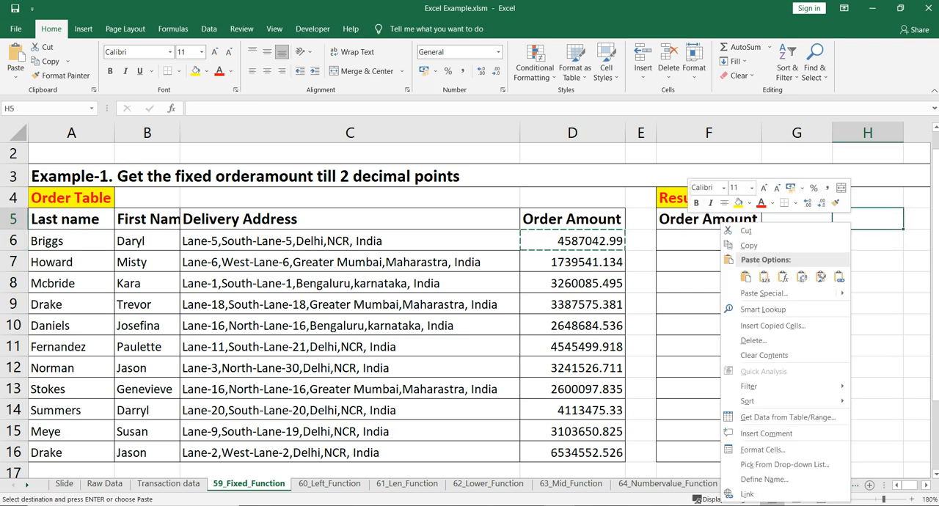
left_click(764, 277)
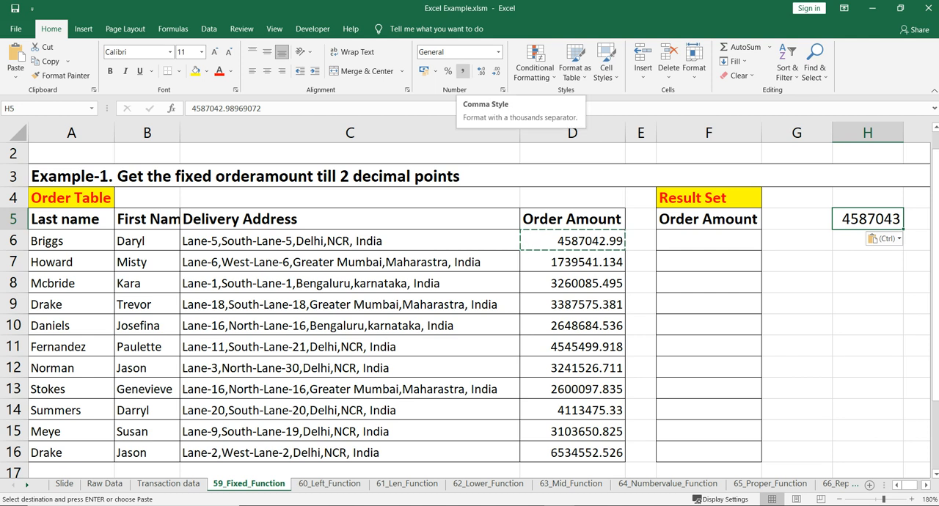
left_click(463, 70)
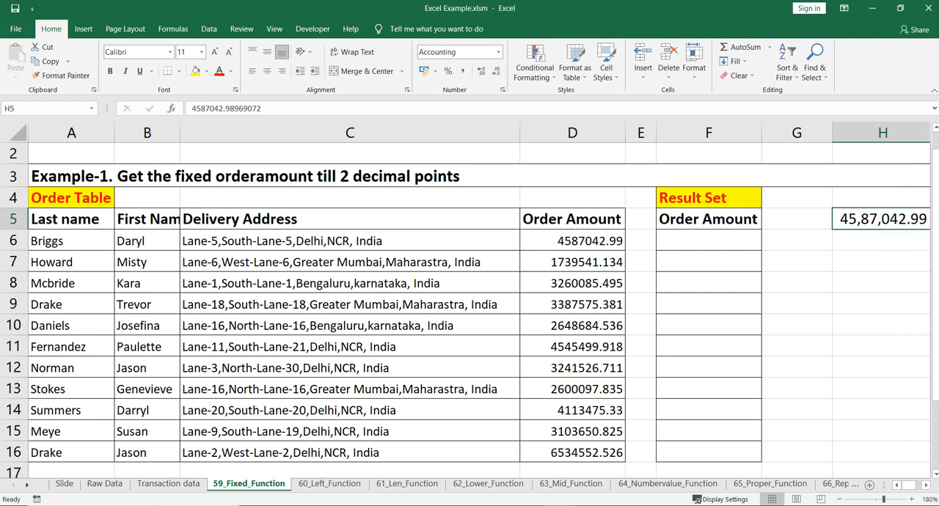
Narrow column G and compare the comma-styled amount in H5 with the original in D6.
scroll(479, 300, "right", 5)
scroll(479, 300, "left", 5)
left_click(573, 241, "ctrl")
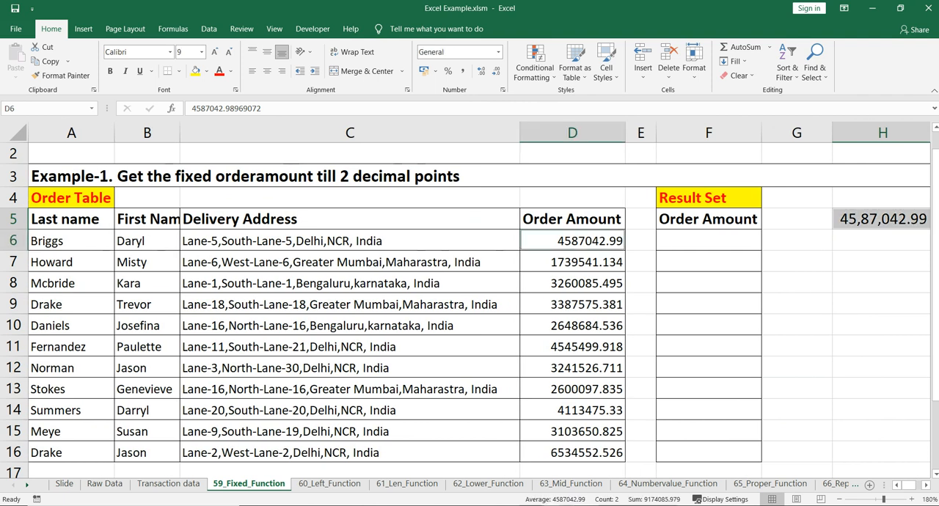
left_click_drag(833, 132, 784, 133)
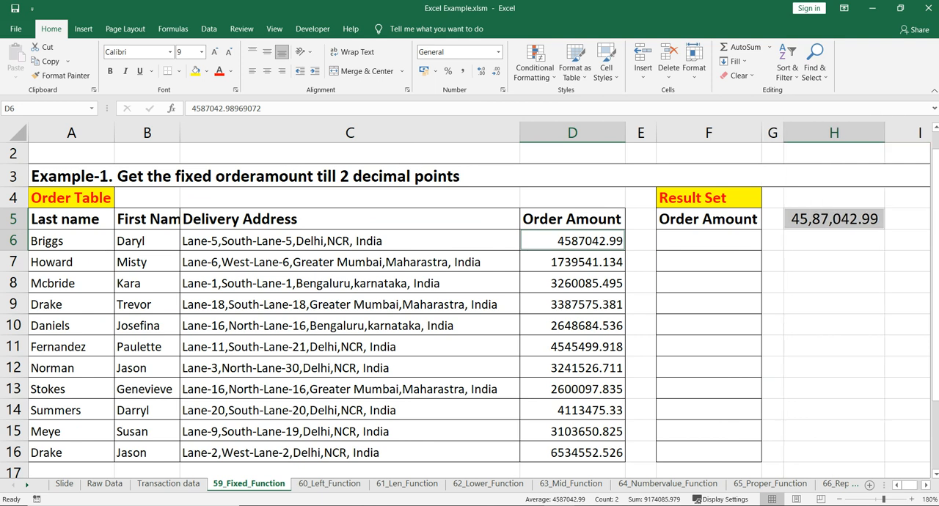
left_click(834, 219)
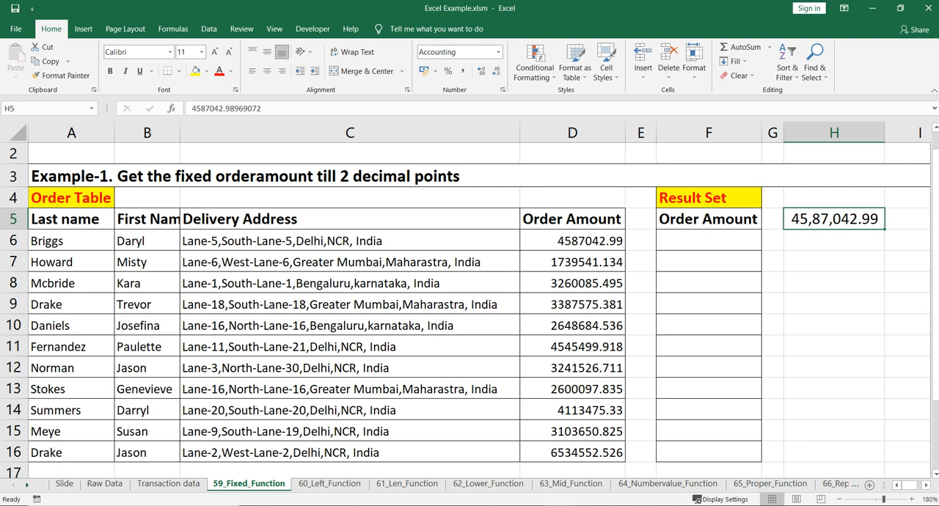
Clear the pasted amount from H5.
left_click(572, 241, "ctrl")
left_click(835, 220)
key("Delete")
Enter the formula =FIXED(D6,2,FALSE) in F6 of the result set.
left_click(709, 241)
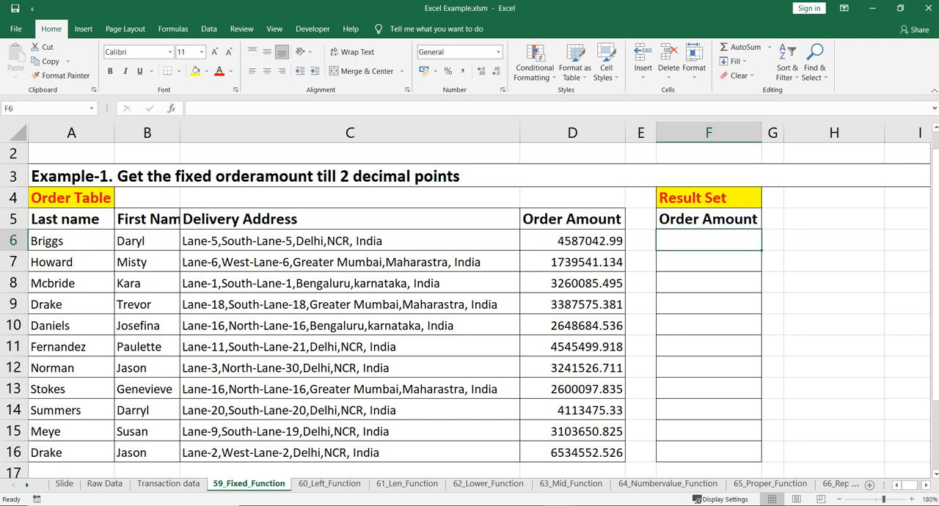
type("=")
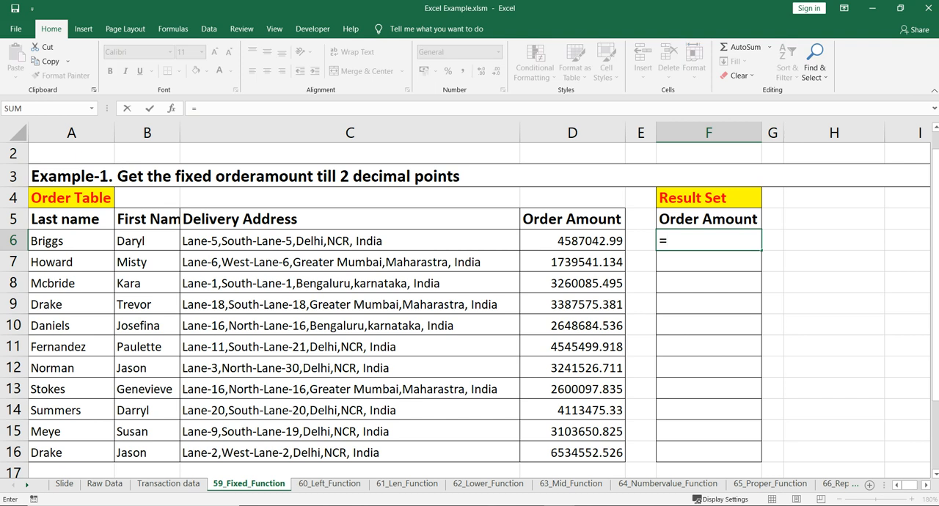
type("fixed")
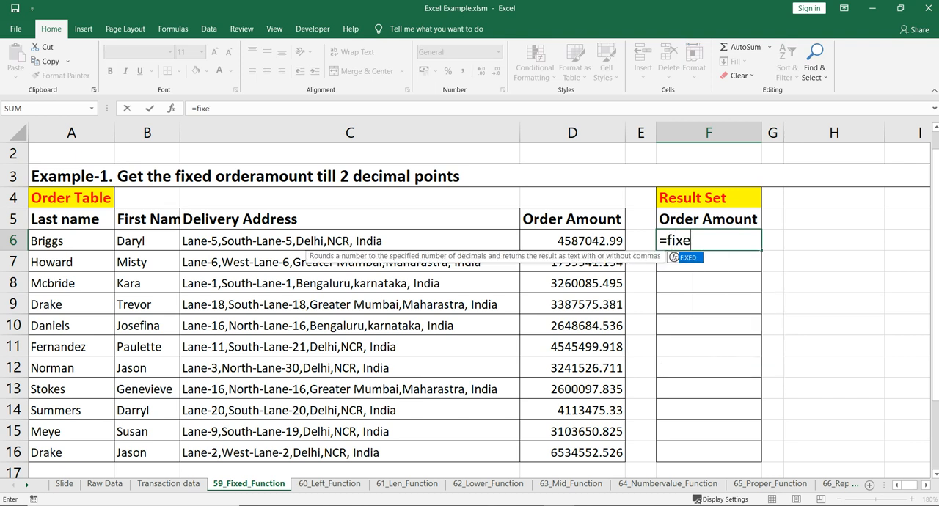
key("Tab")
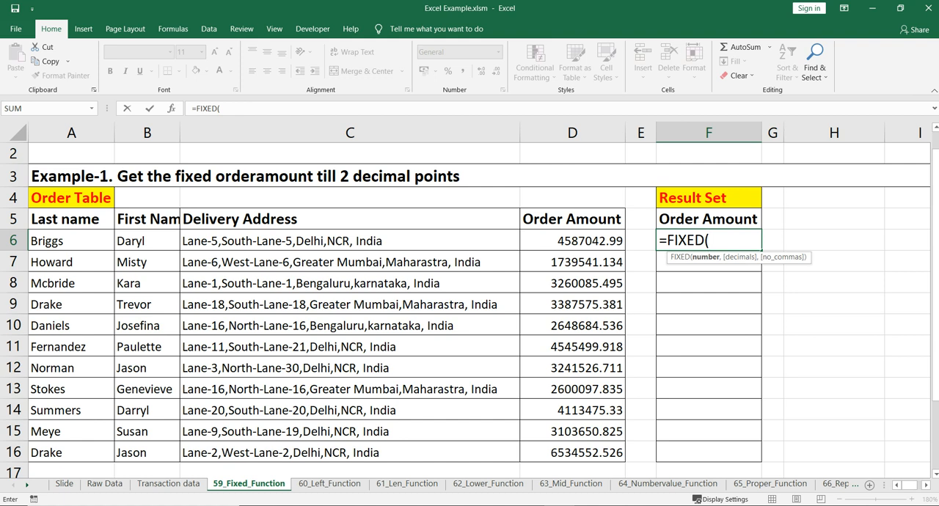
left_click(572, 241)
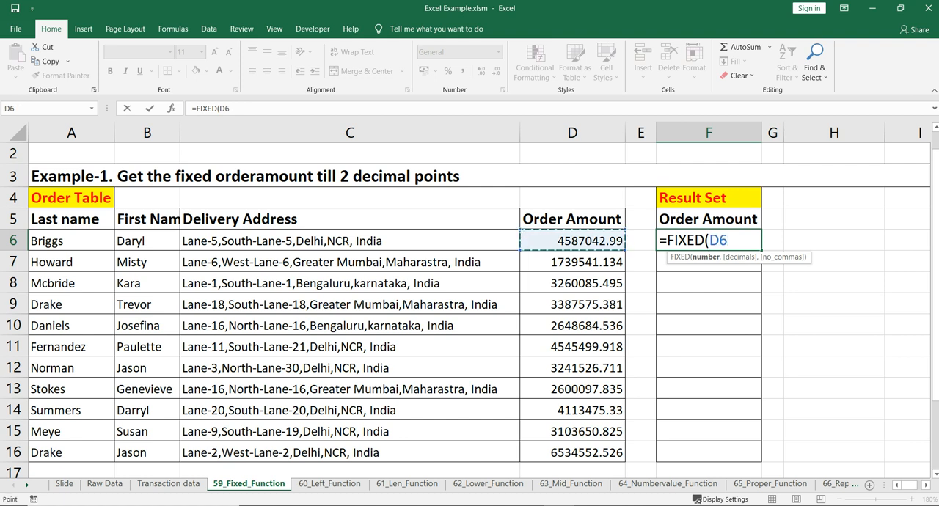
type(",2")
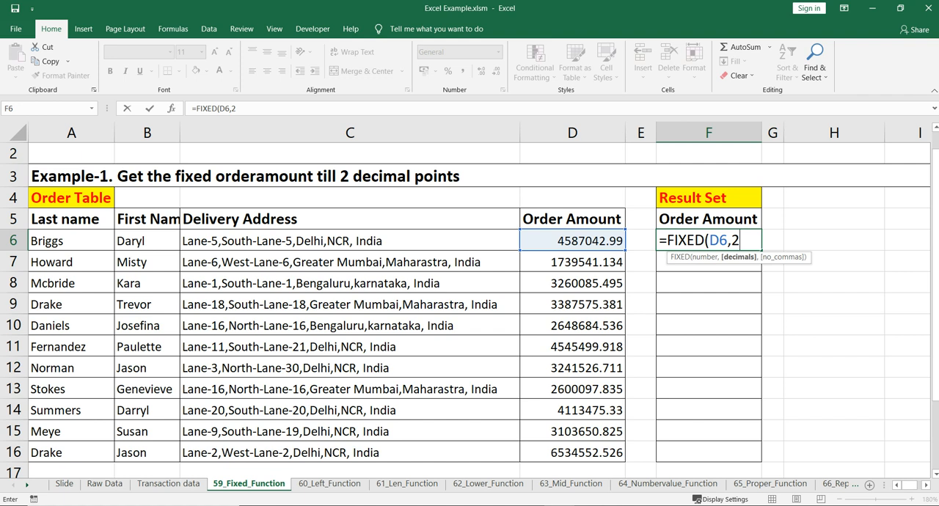
type(",F")
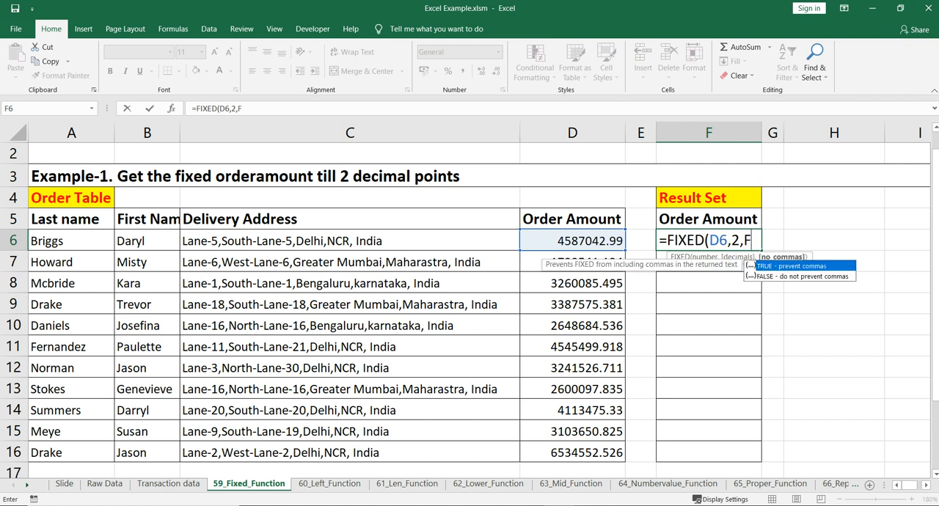
type("ALSE)")
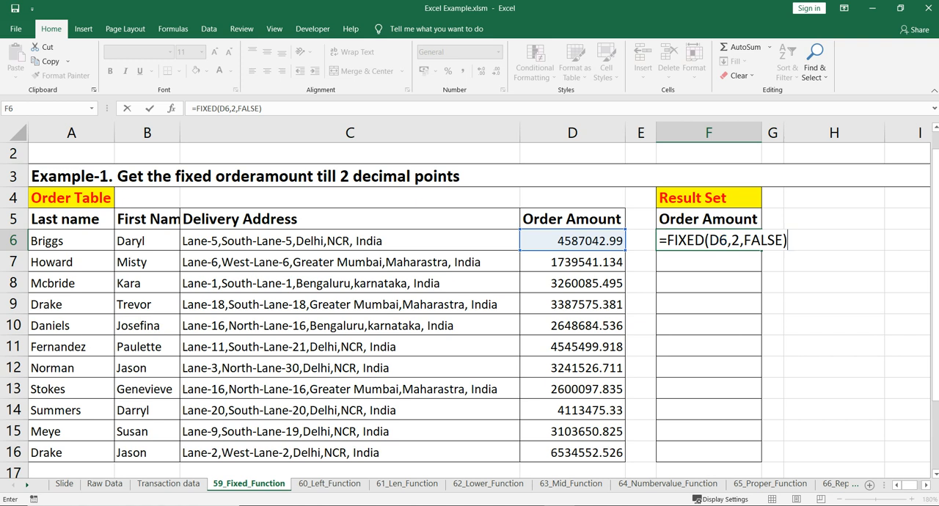
key("Return")
Change the F6 formula to =FIXED(D6,1,TRUE) and compare its result with the source amount in D6.
left_click(709, 241)
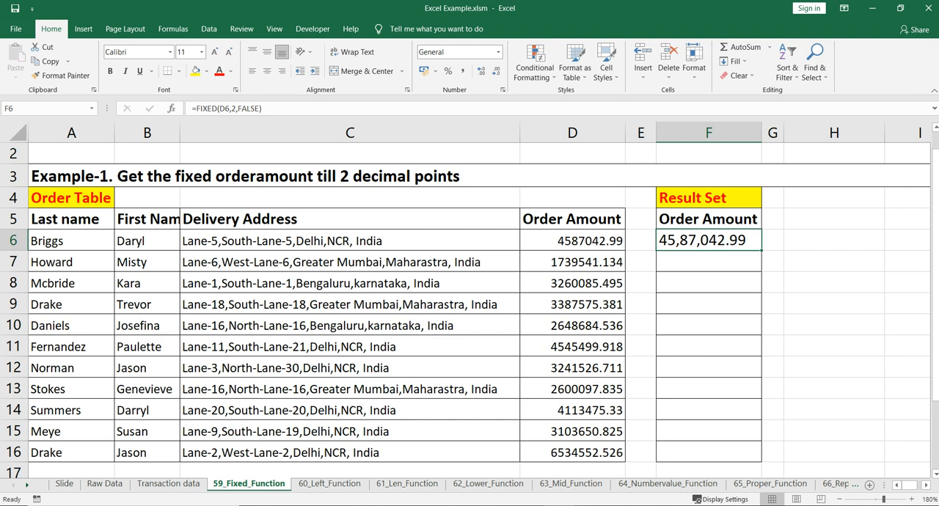
double_click(709, 241)
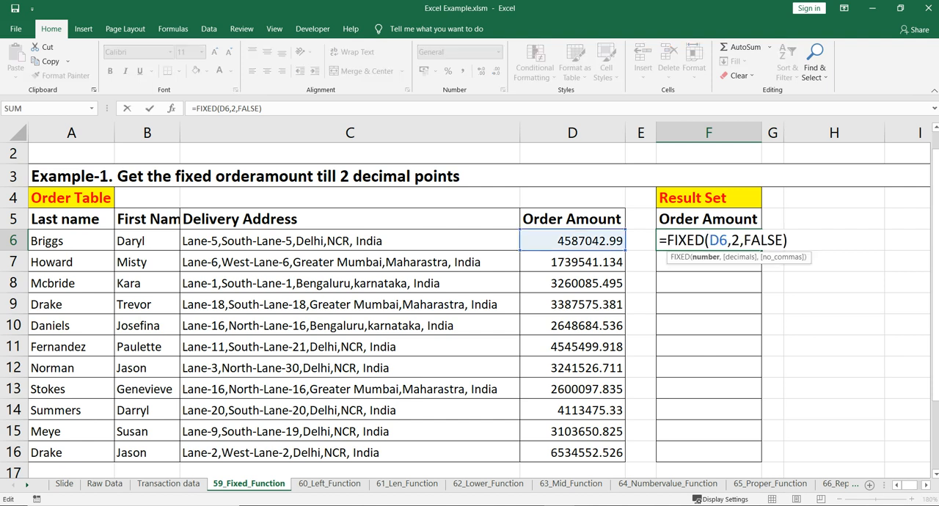
key("BackSpace")
type("1")
key("Right")
key("Right")
key("Right")
key("Right")
key("Right")
key("Right")
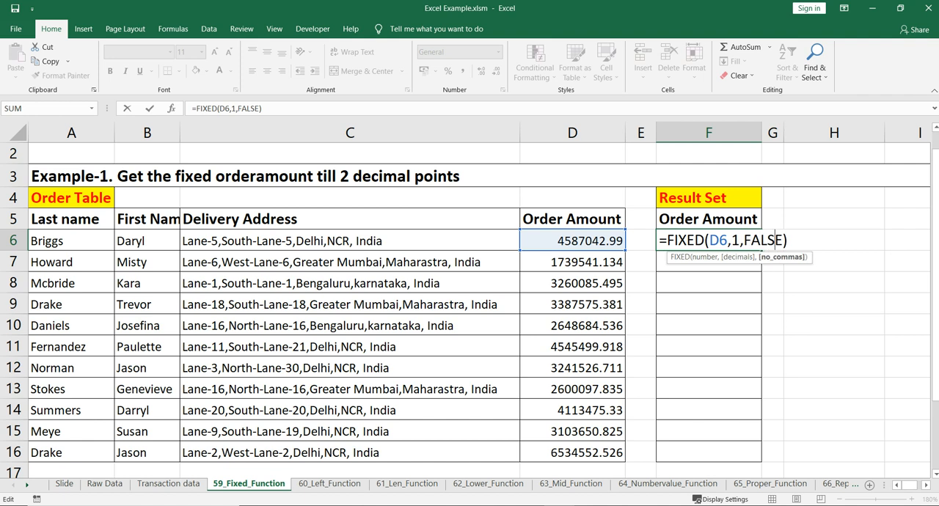
key("BackSpace")
key("BackSpace")
key("BackSpace")
key("BackSpace")
key("BackSpace")
type("TRUE")
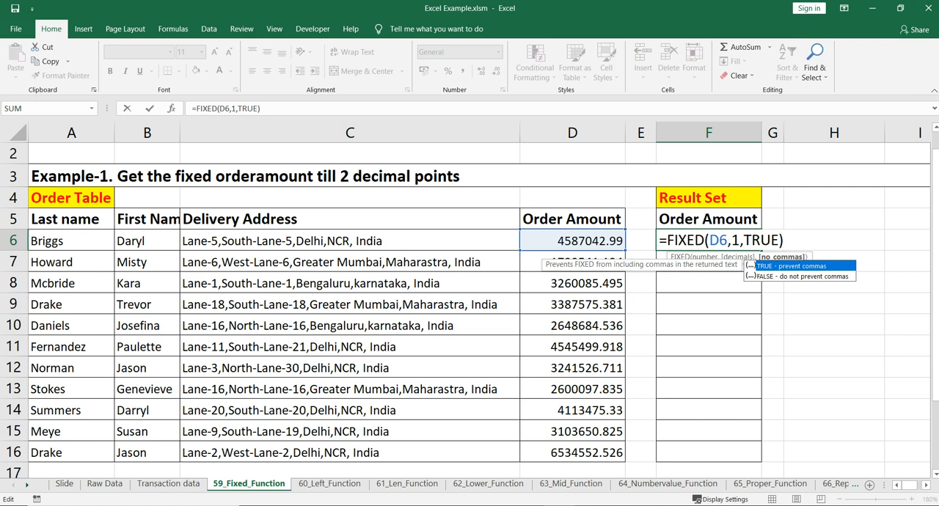
key("Return")
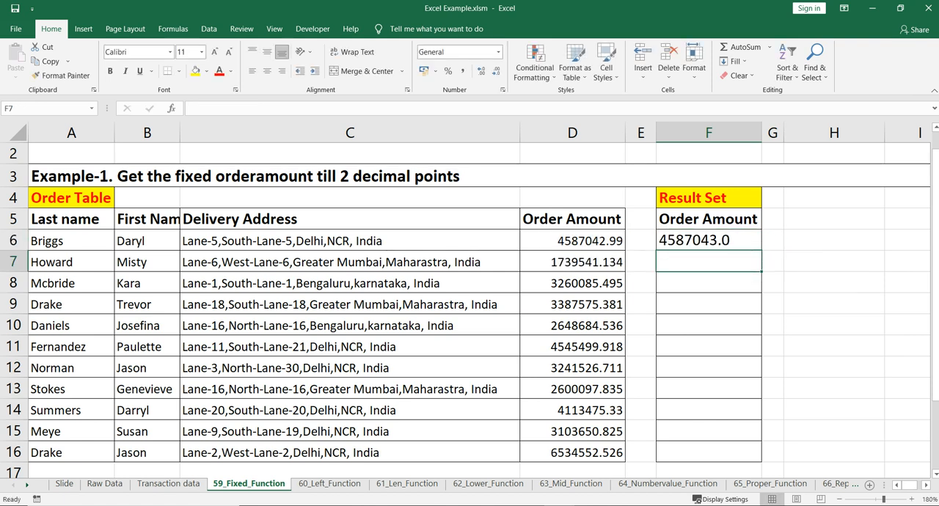
key("Up")
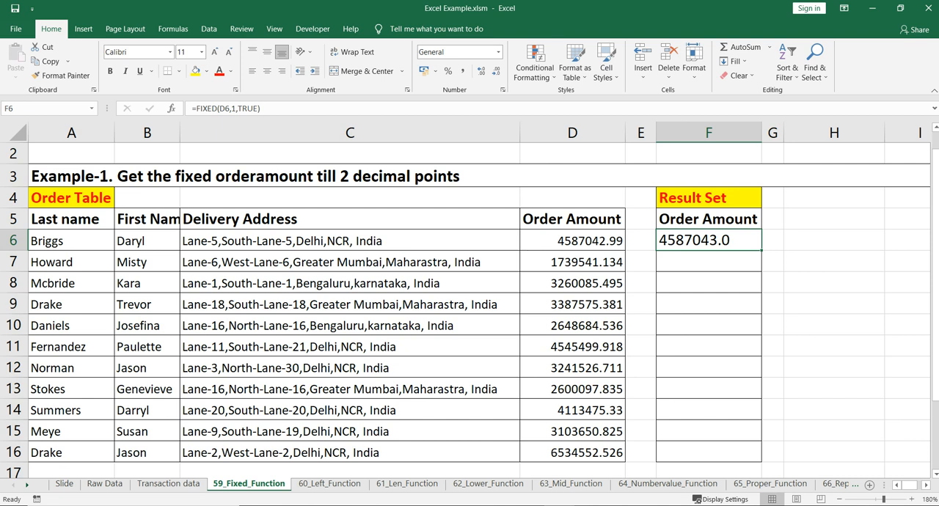
left_click(572, 241)
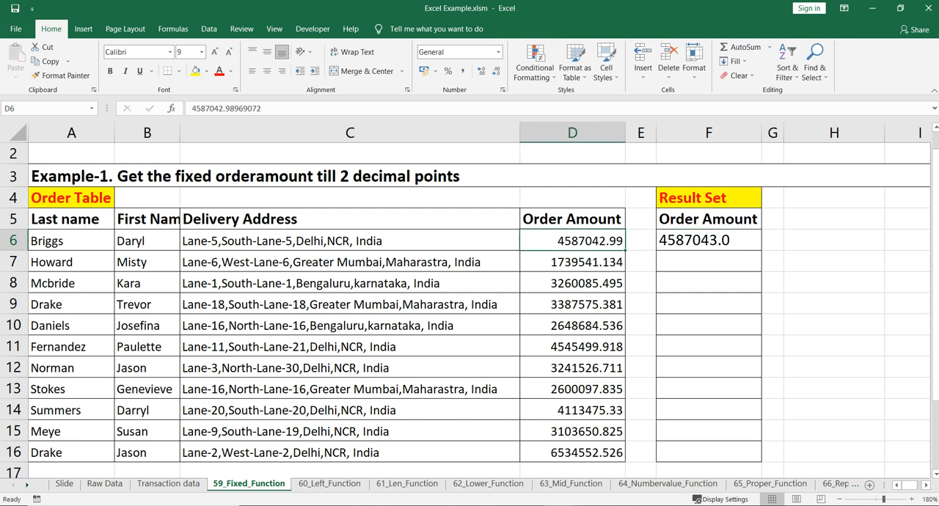
Change the F6 formula to use 2 decimals and FALSE for no_commas, giving =FIXED(D6,2,FALSE).
left_click(709, 241)
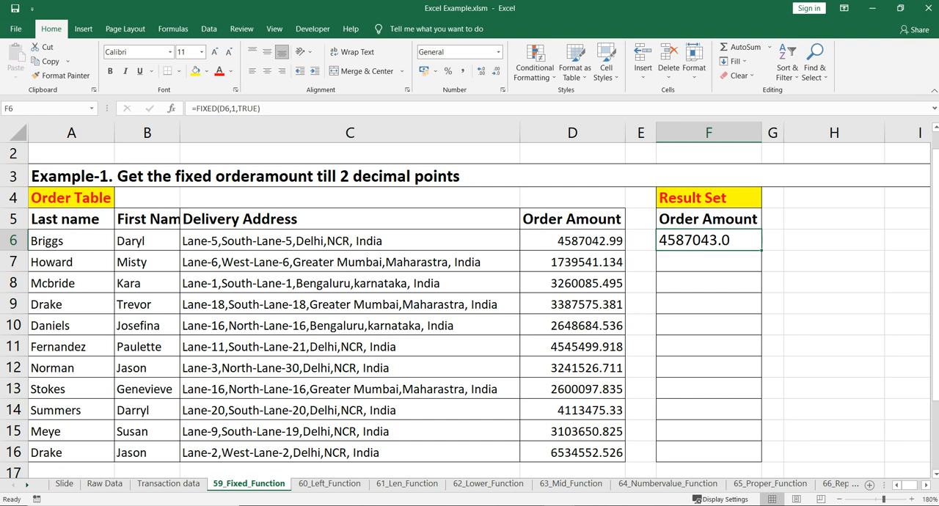
double_click(709, 241)
double_click(762, 241)
key("BackSpace")
type("FALSE")
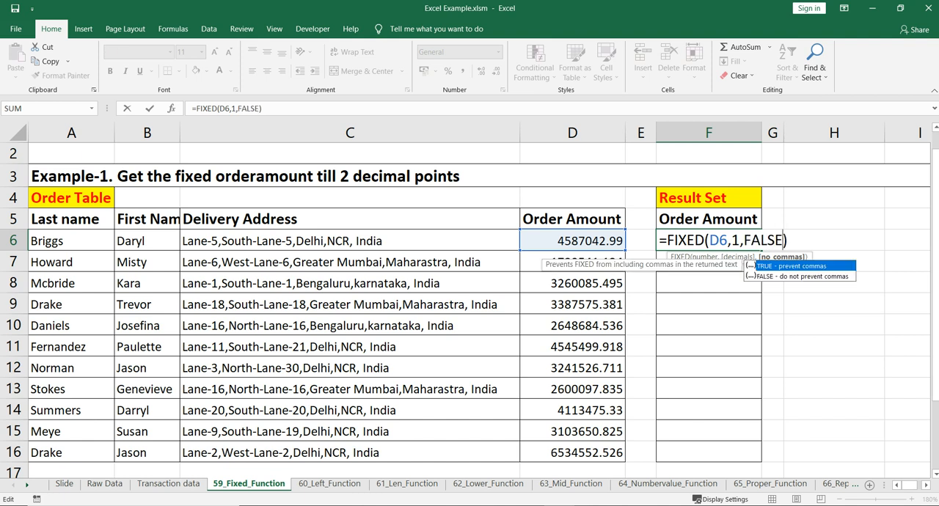
key("Left")
key("Left")
key("Left")
key("Left")
key("Left")
key("Left")
key("BackSpace")
type("2")
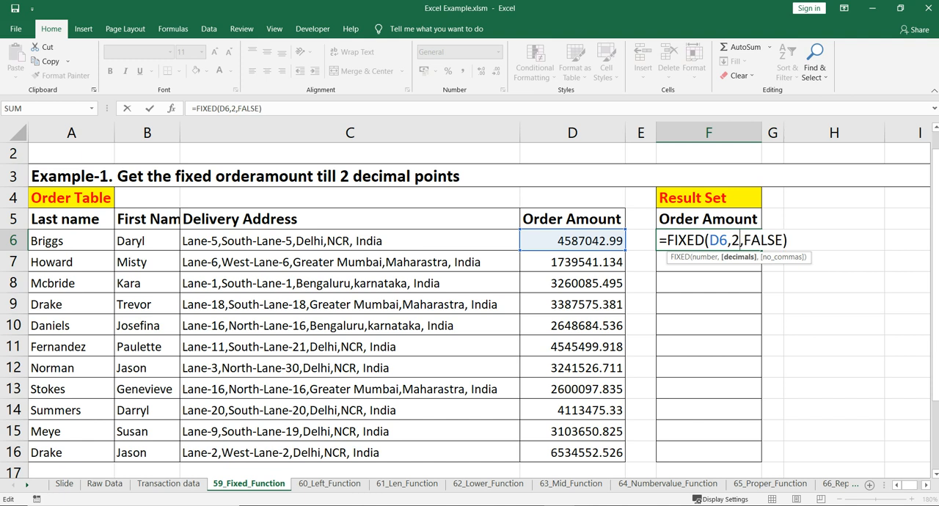
key("Return")
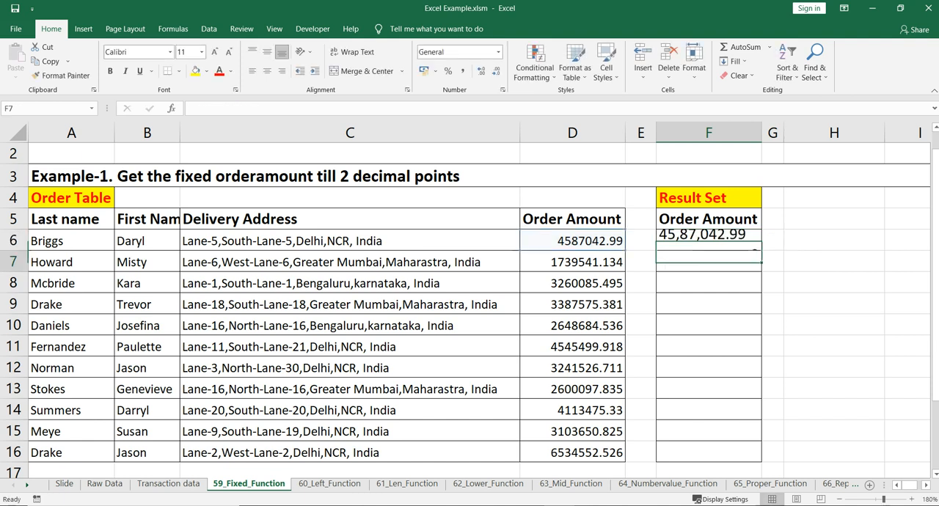
Fill the FIXED formula from F6 down through F16 and check the results against the original order amounts.
left_click(709, 241)
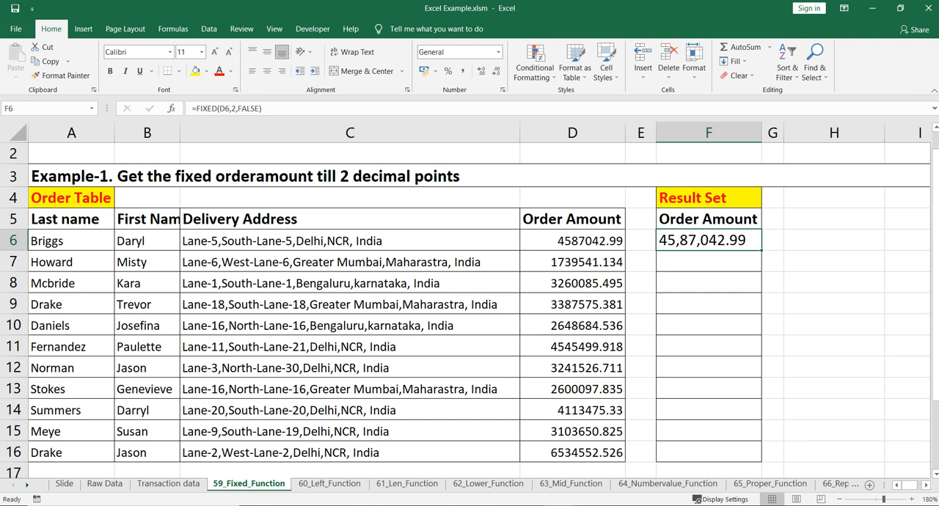
left_click_drag(762, 251, 761, 461)
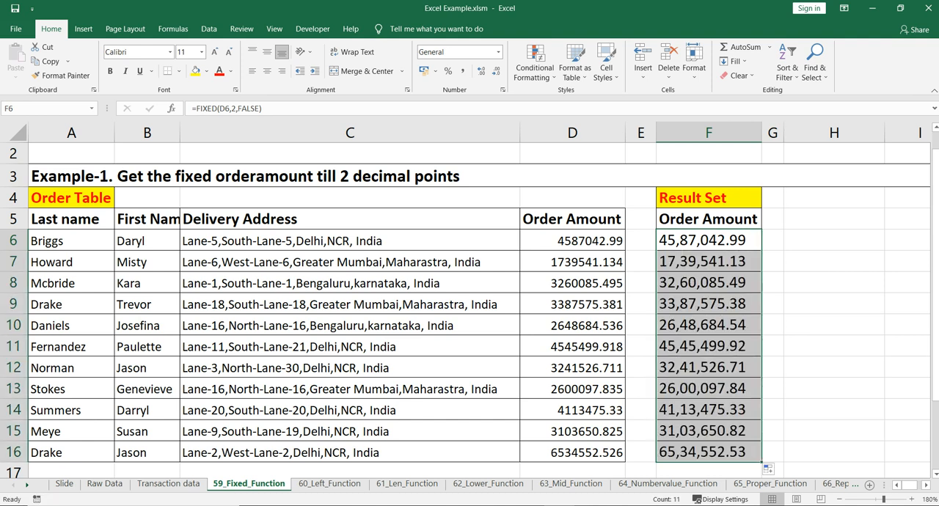
left_click(709, 241)
left_click(572, 262)
left_click(709, 262)
key("Down")
key("Down")
key("Down")
key("Down")
key("Down")
key("Down")
key("Down")
key("Down")
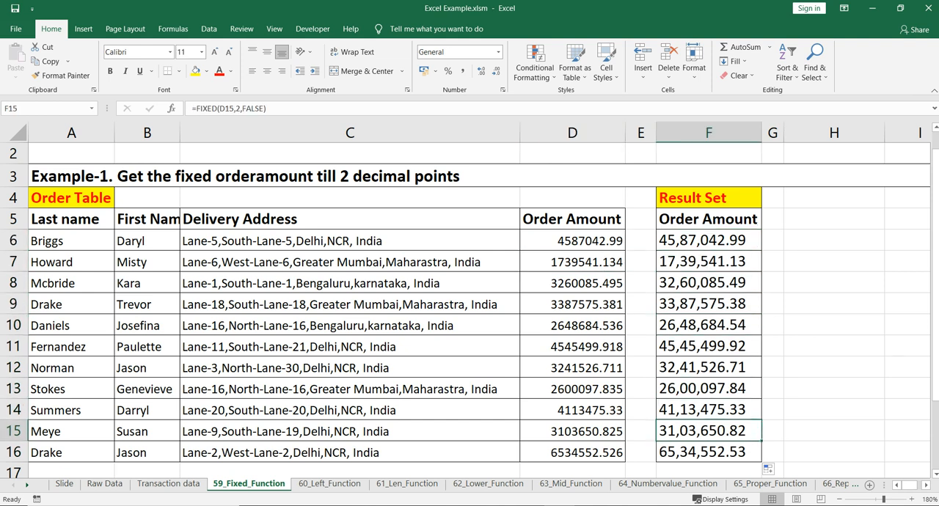
Enter =ISTEXT(F6) in H6 to test whether the FIXED result is text, and check it against F6.
left_click(834, 241)
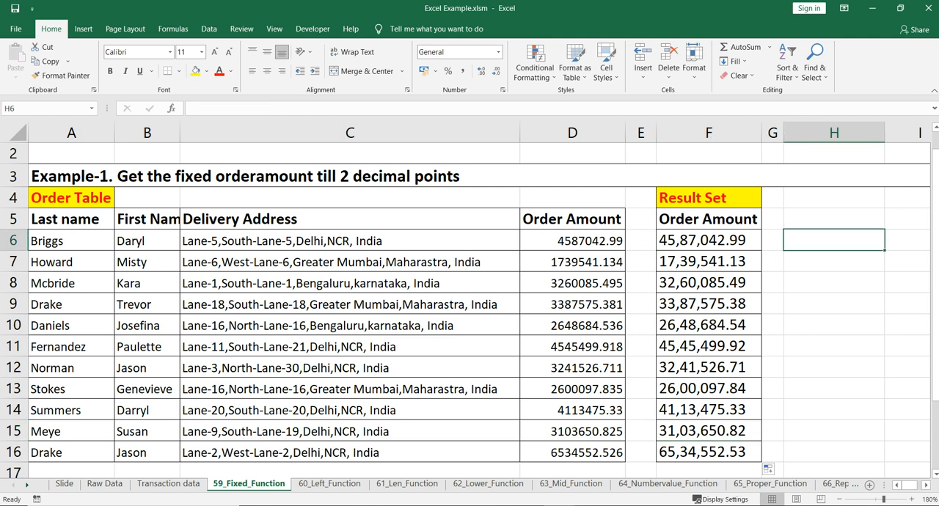
type("=is")
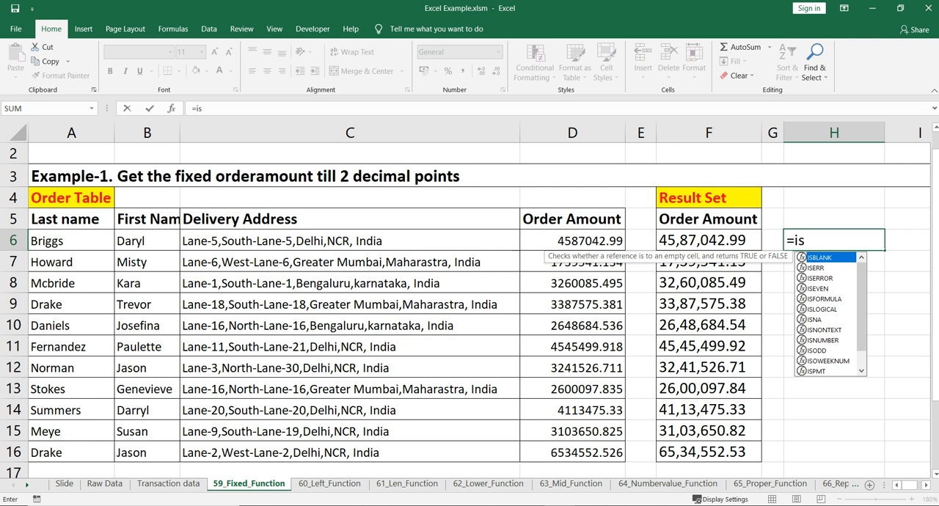
type("text")
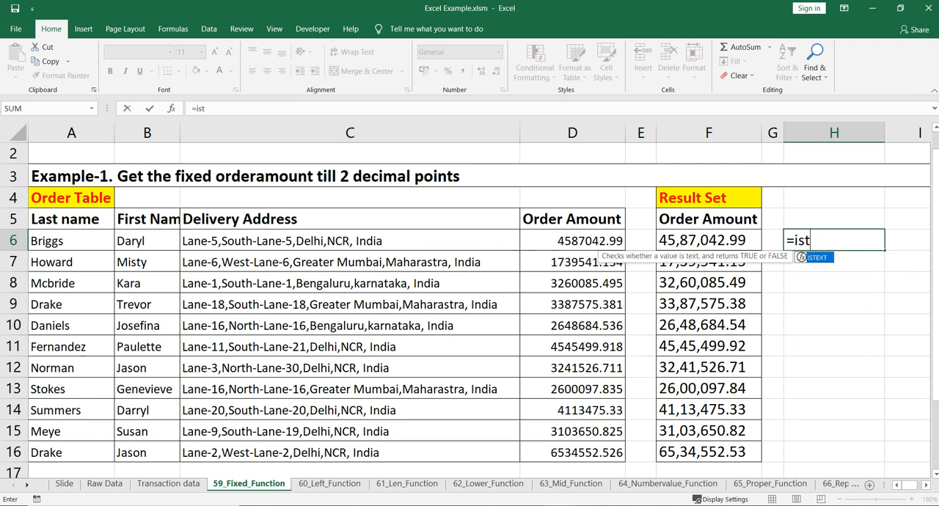
key("Tab")
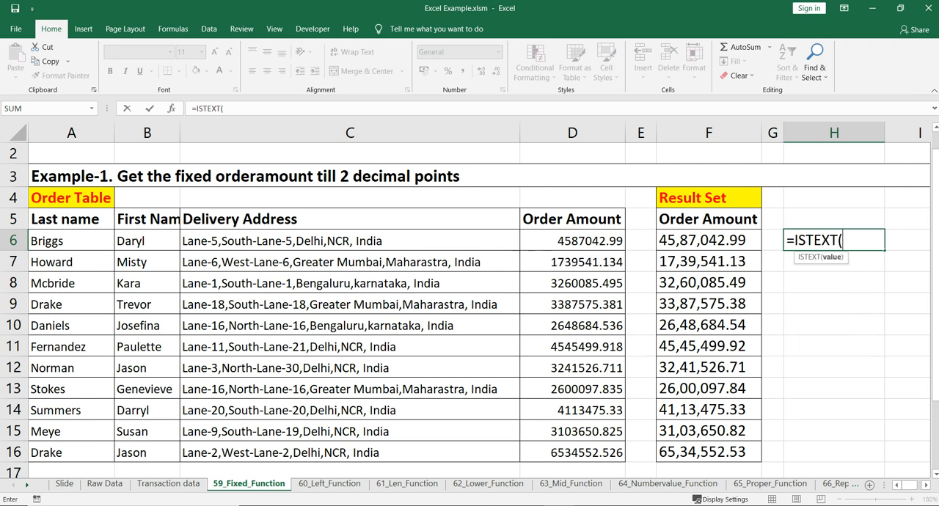
left_click(709, 240)
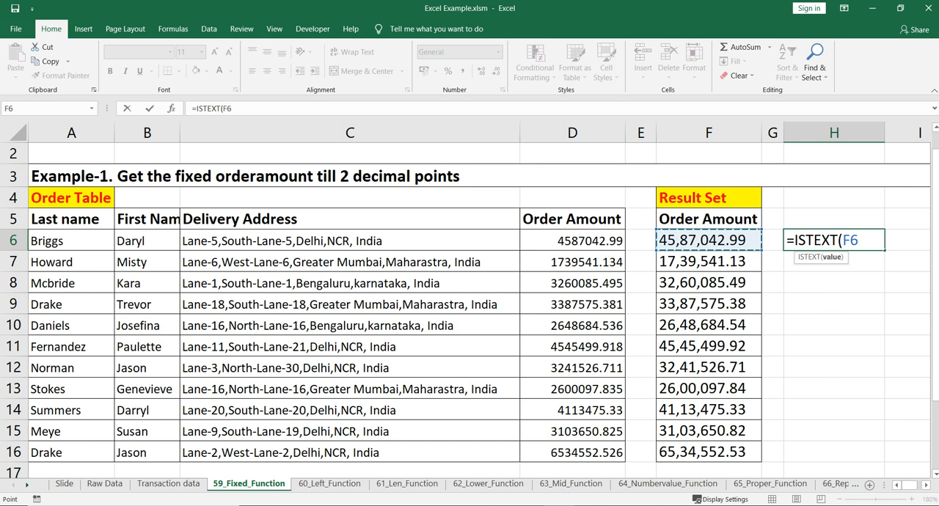
type(")")
key("Return")
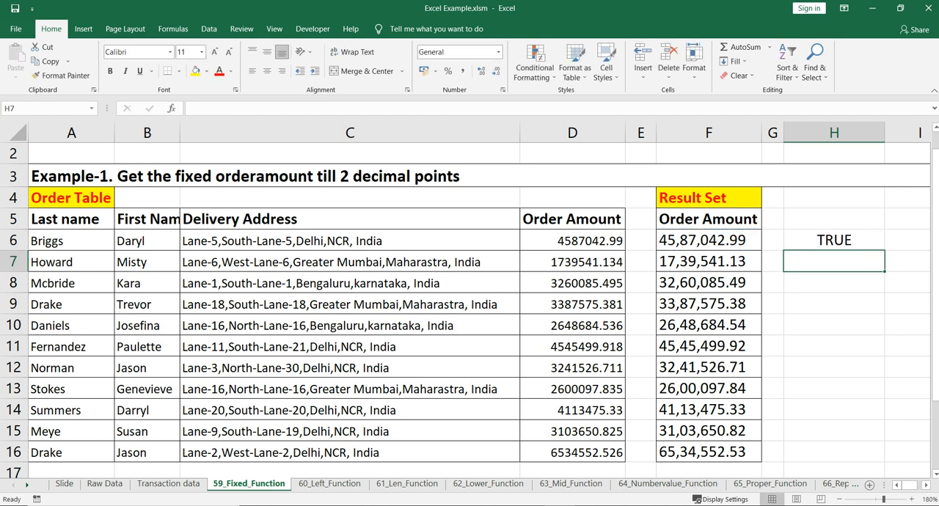
left_click(834, 241)
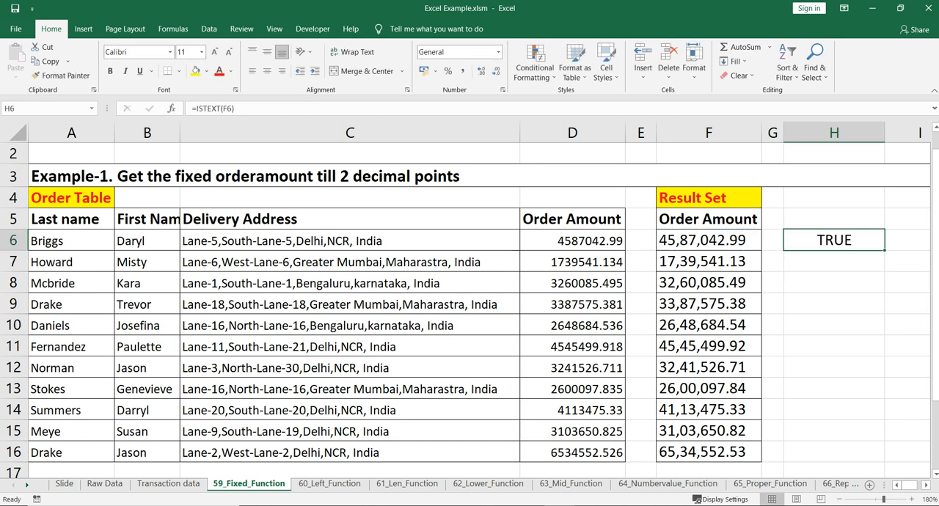
left_click(709, 241)
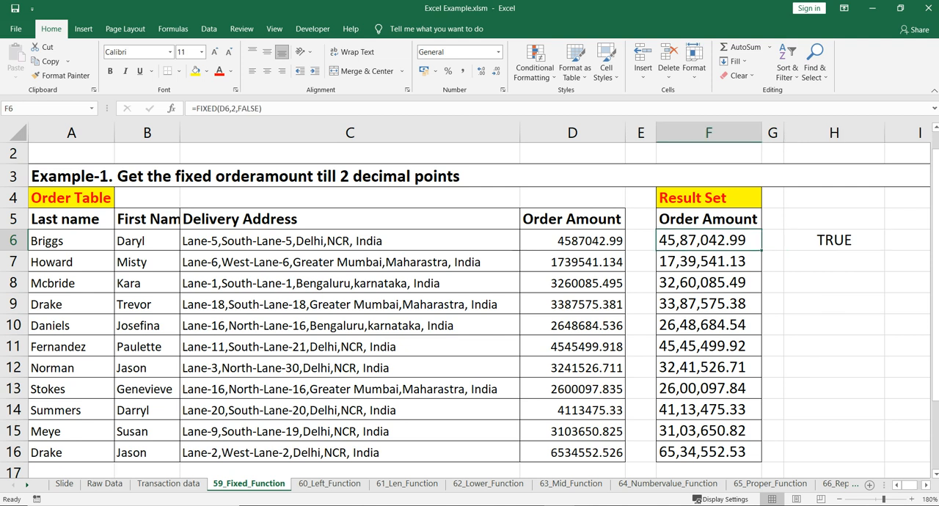
left_click(835, 240)
Enter =ISTEXT(D6) in I6 to test the original order amount, and compare it with the H6 test.
left_click(908, 240)
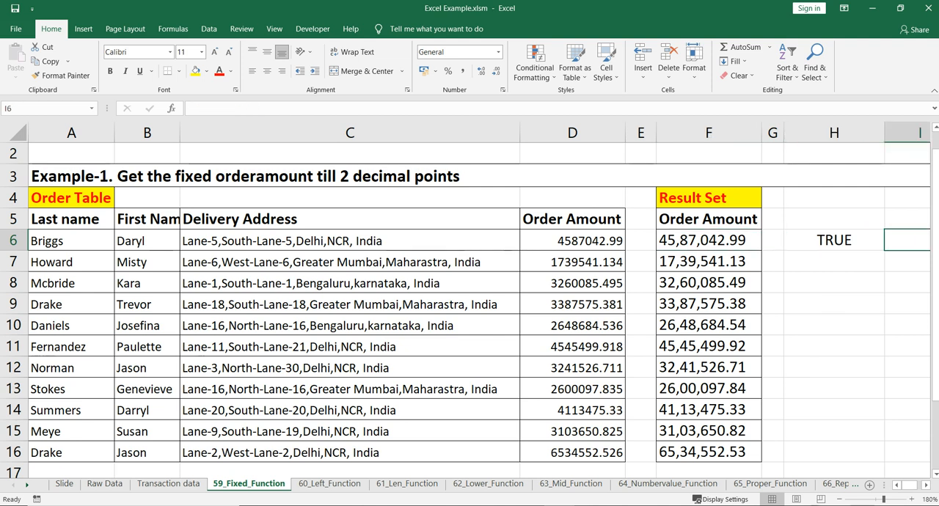
type("=ISBLANK(")
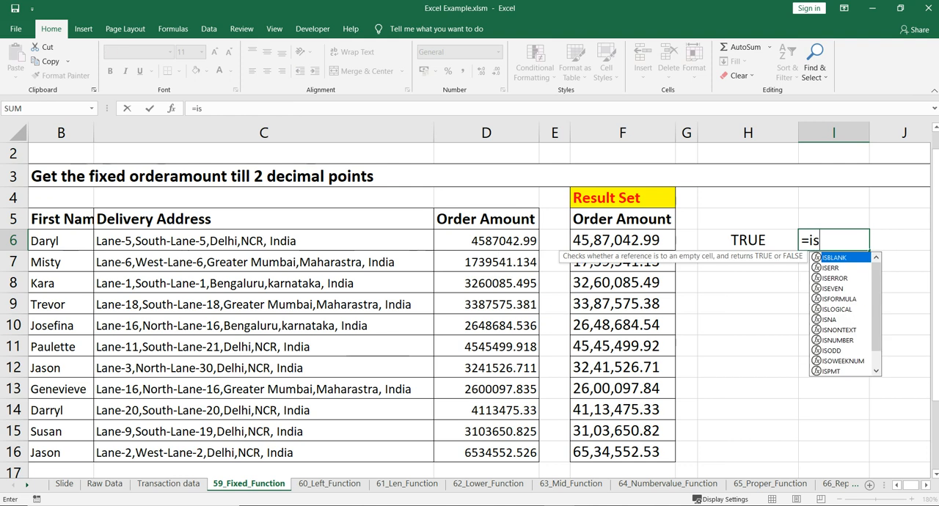
key("BackSpace")
key("BackSpace")
key("BackSpace")
key("BackSpace")
key("BackSpace")
key("BackSpace")
type("tex")
key("Tab")
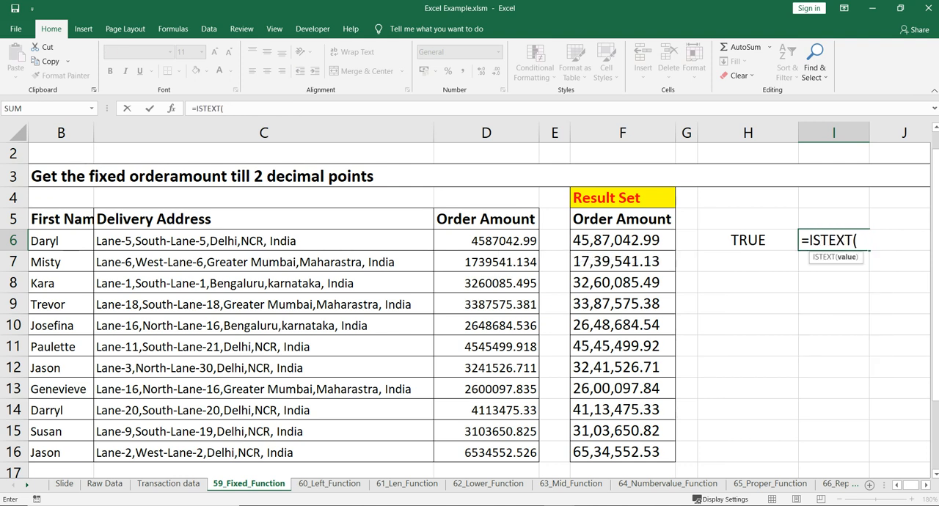
left_click(487, 241)
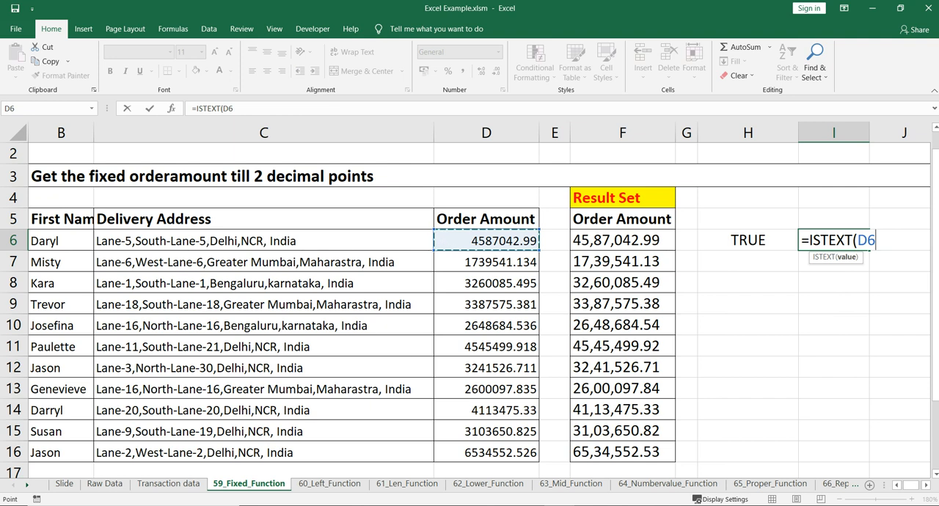
type(")")
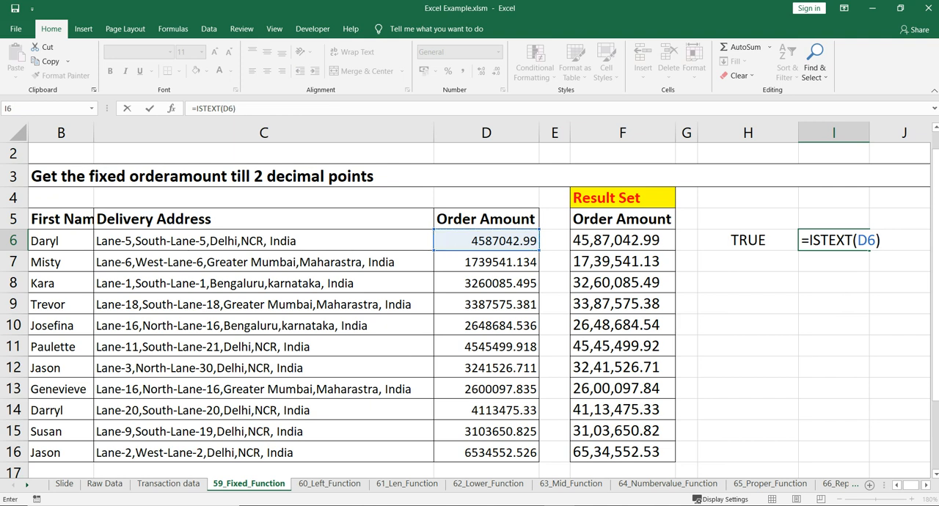
key("Return")
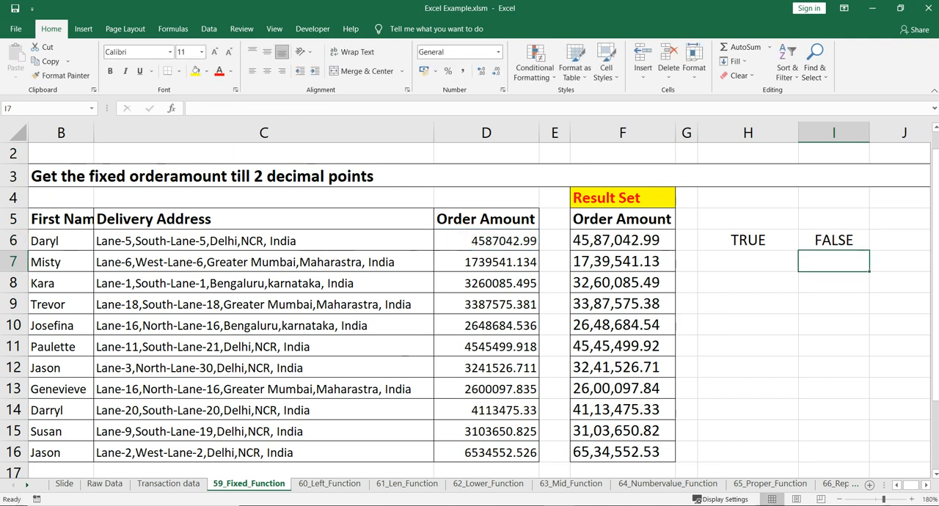
left_click(748, 241)
key("Right")
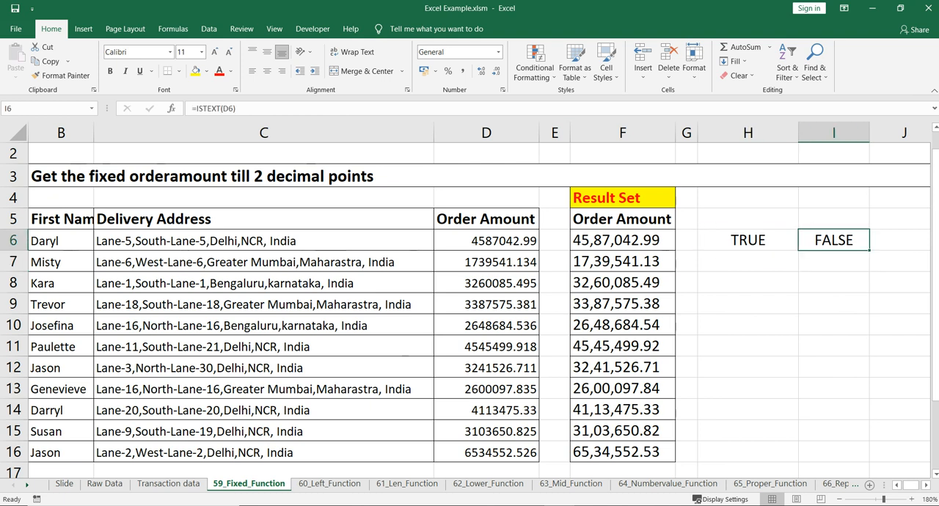
Fill both ISTEXT formulas from H6:I6 down through row 16.
key("Left")
key("ctrl+Left")
key("ctrl+Down")
key("Right")
key("Right")
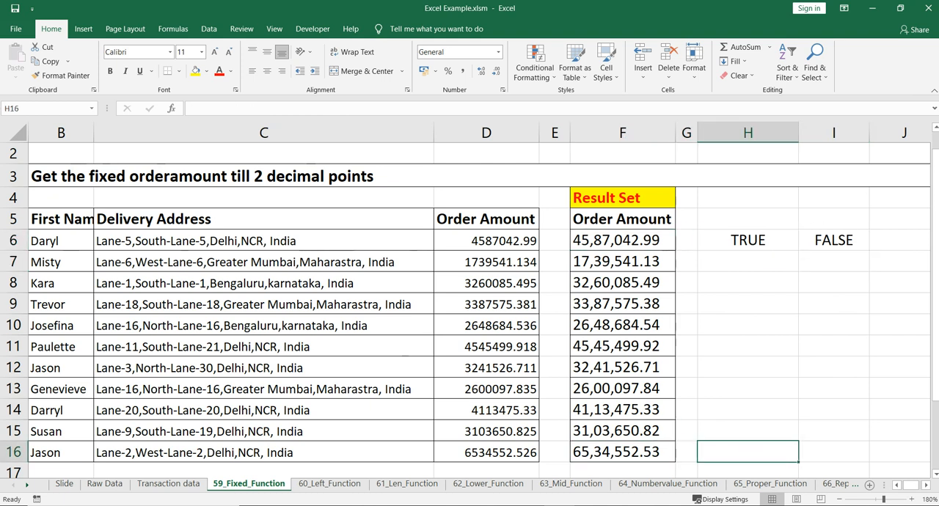
key("ctrl+shift+Up")
key("shift+Right")
key("ctrl+d")
key("ctrl+d")
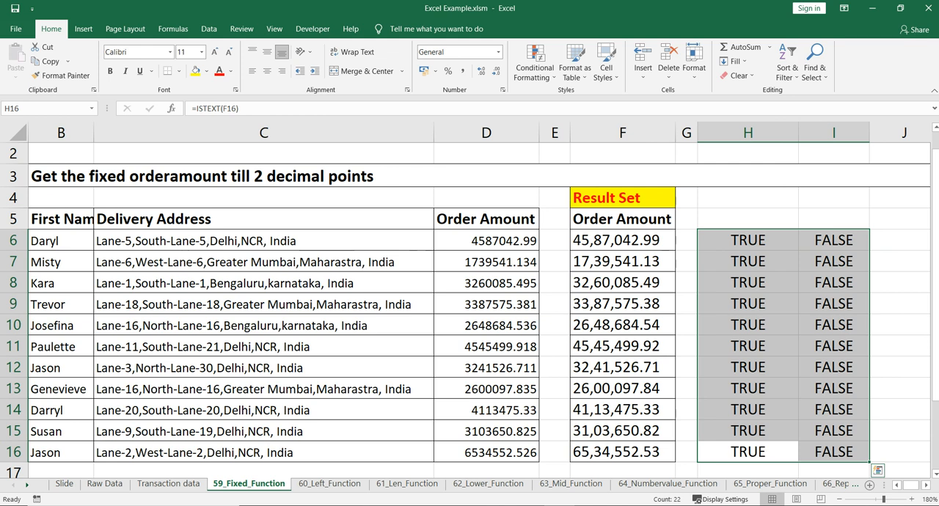
Review the original order amounts in column D against the FIXED results in column F, then return to the sheet's heading.
key("ctrl+Up")
key("ctrl+Left")
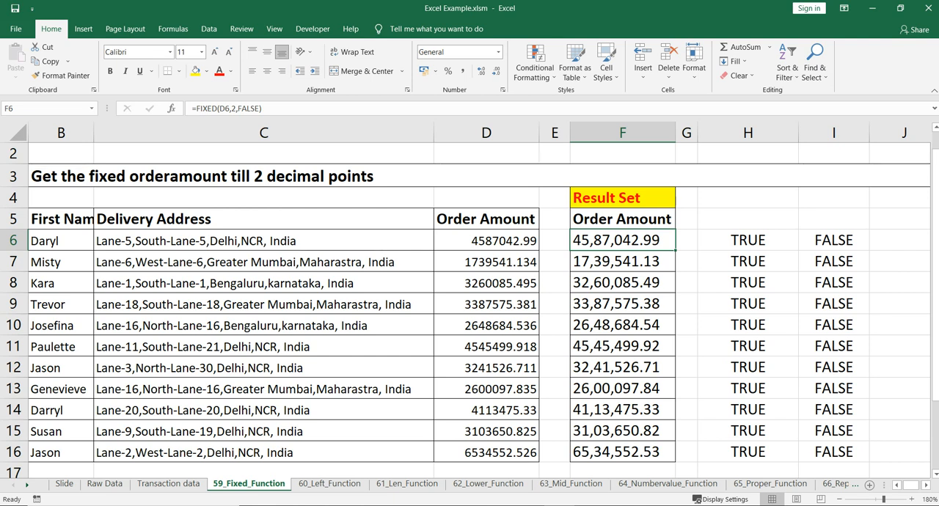
left_click_drag(487, 240, 487, 366)
left_click_drag(623, 261, 622, 367)
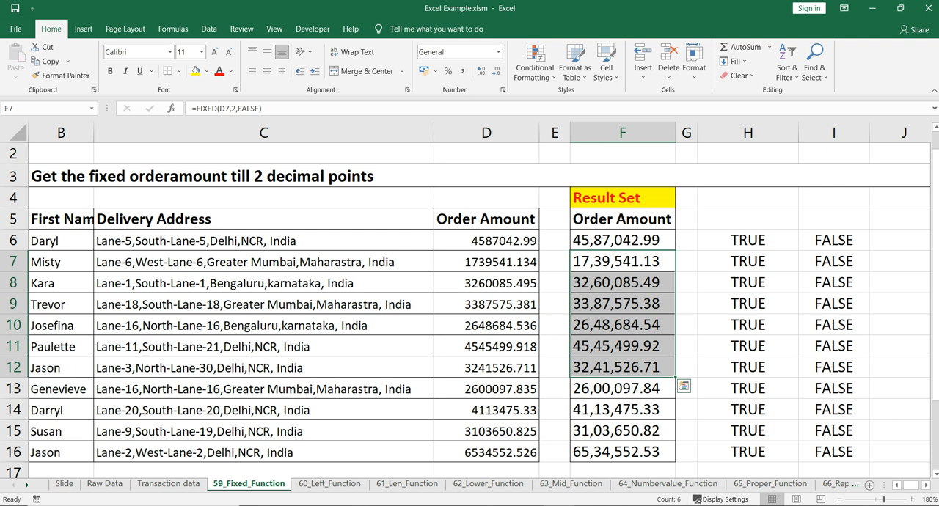
left_click(265, 325)
scroll(470, 315, "left", 1)
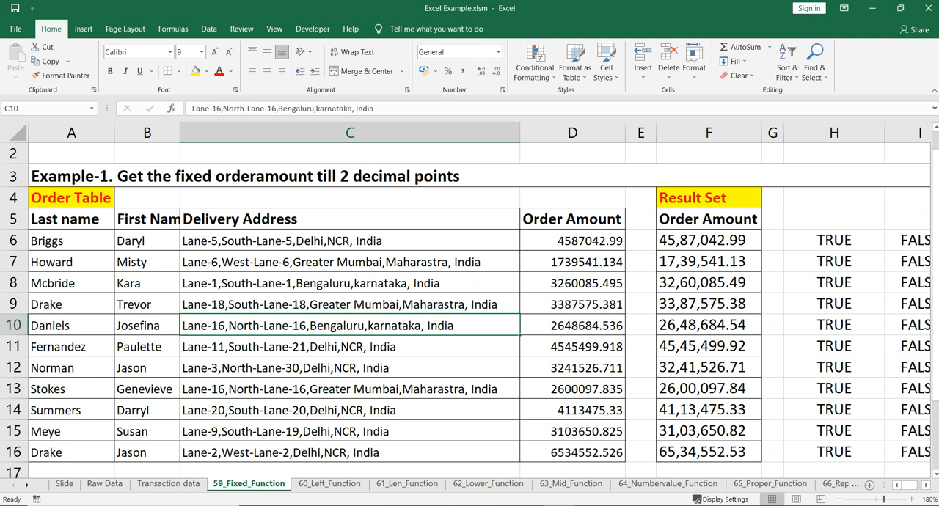
scroll(469, 315, "up", 1)
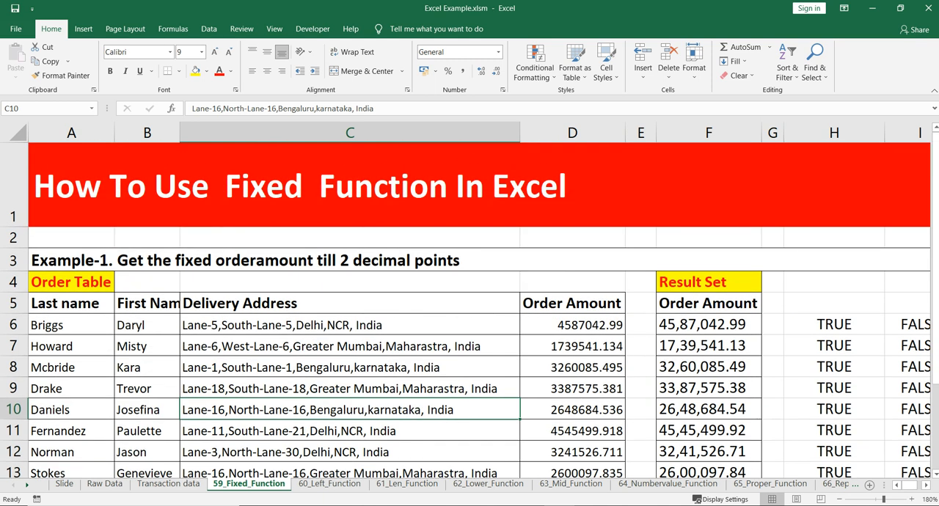